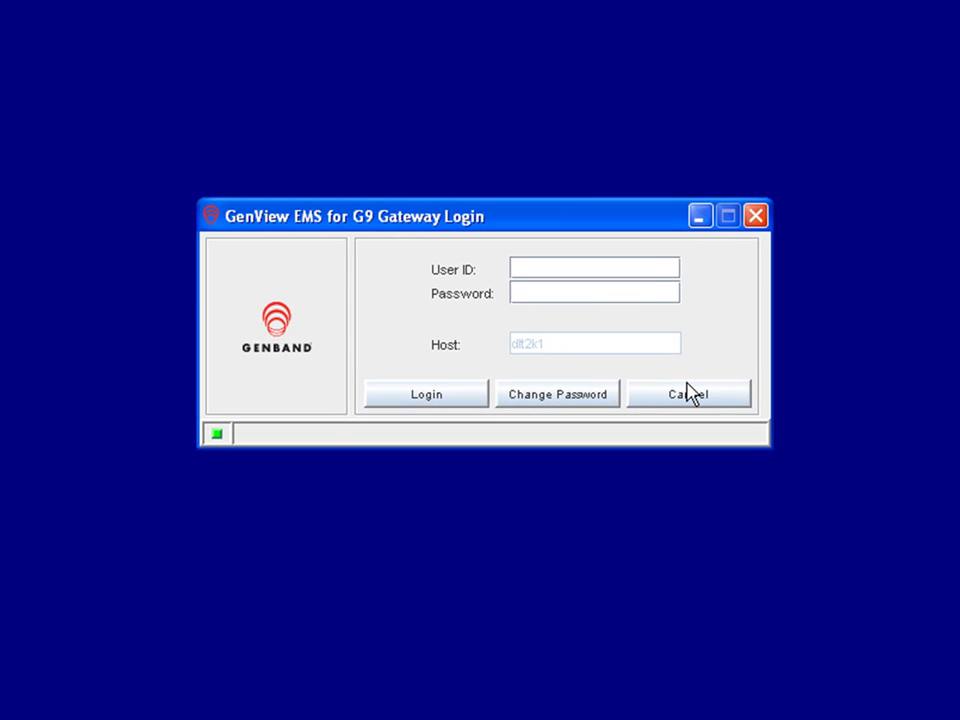
- Log in to the DemoLab switch with the user ID and password, and dismiss the welcome warning
key(Tab)
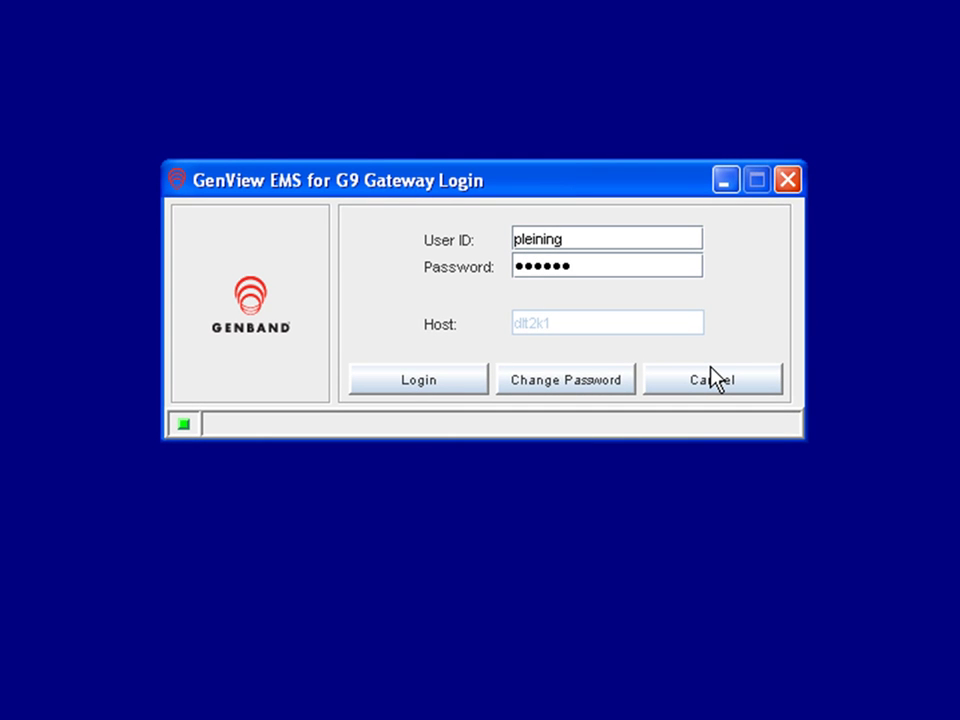
click(462, 384)
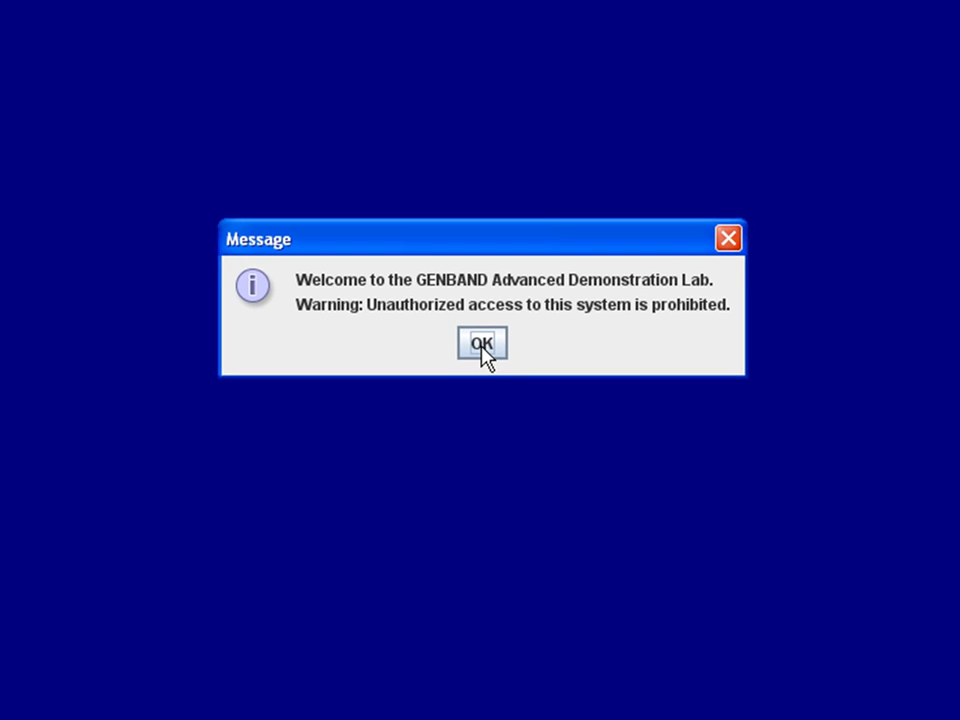
click(482, 344)
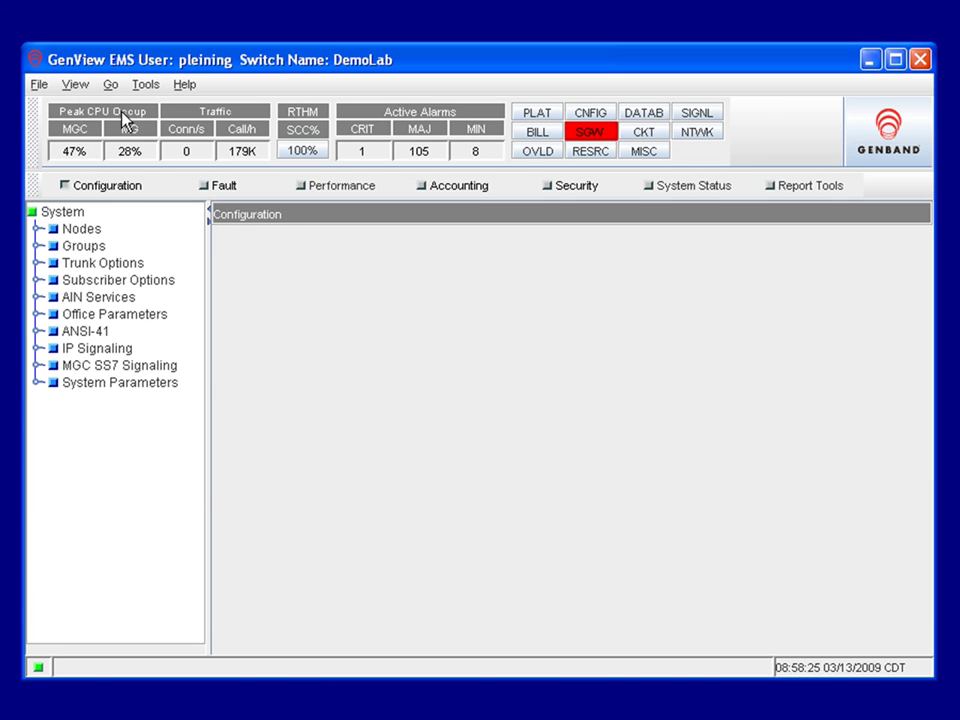
click(121, 113)
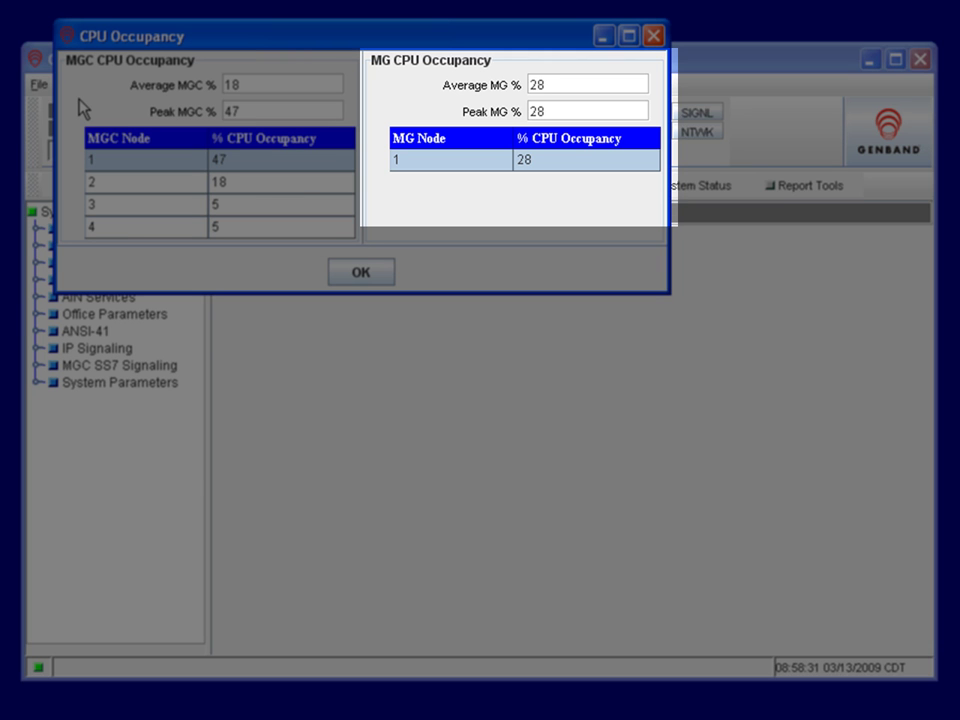
click(350, 272)
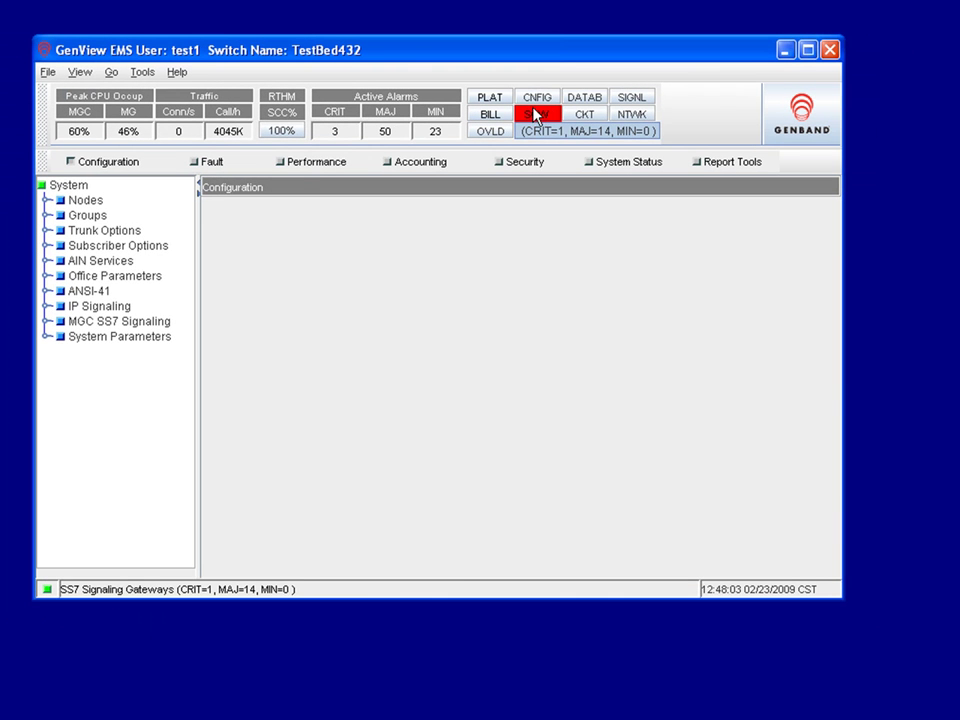
- Plot Block, NotAllow and UnAvailable calls on the live RTHM SCC% graph, then stop updating
click(273, 133)
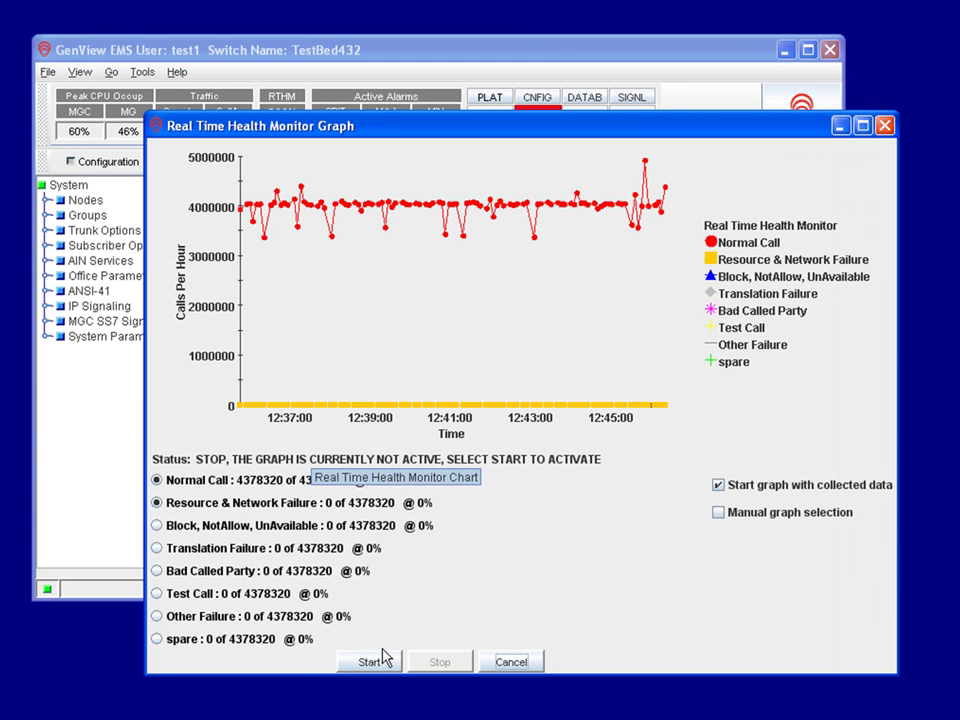
click(386, 660)
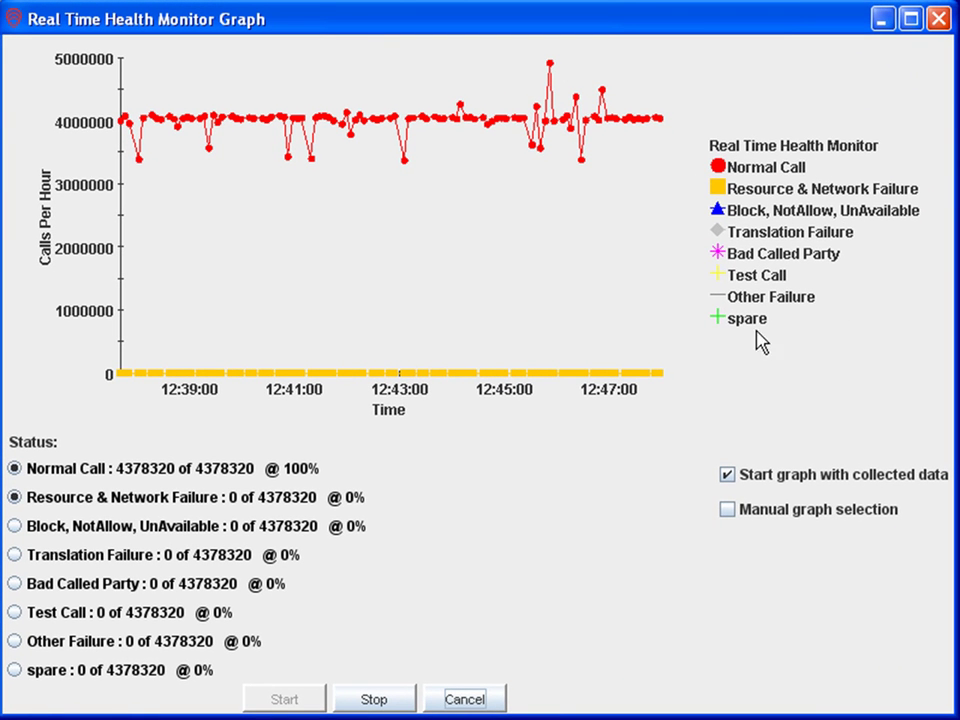
click(14, 527)
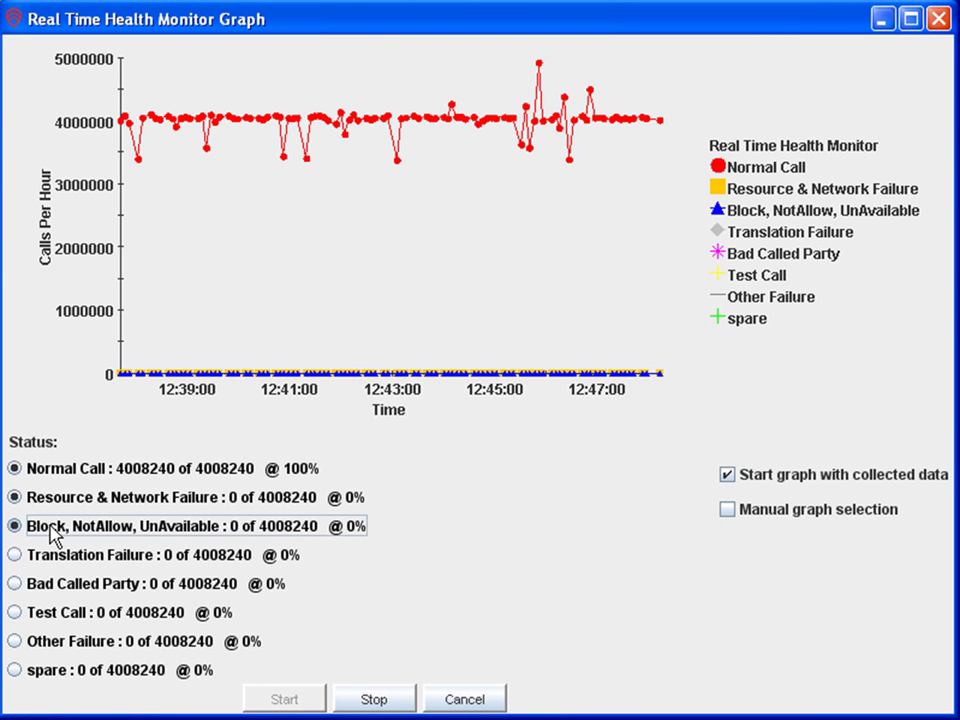
click(374, 700)
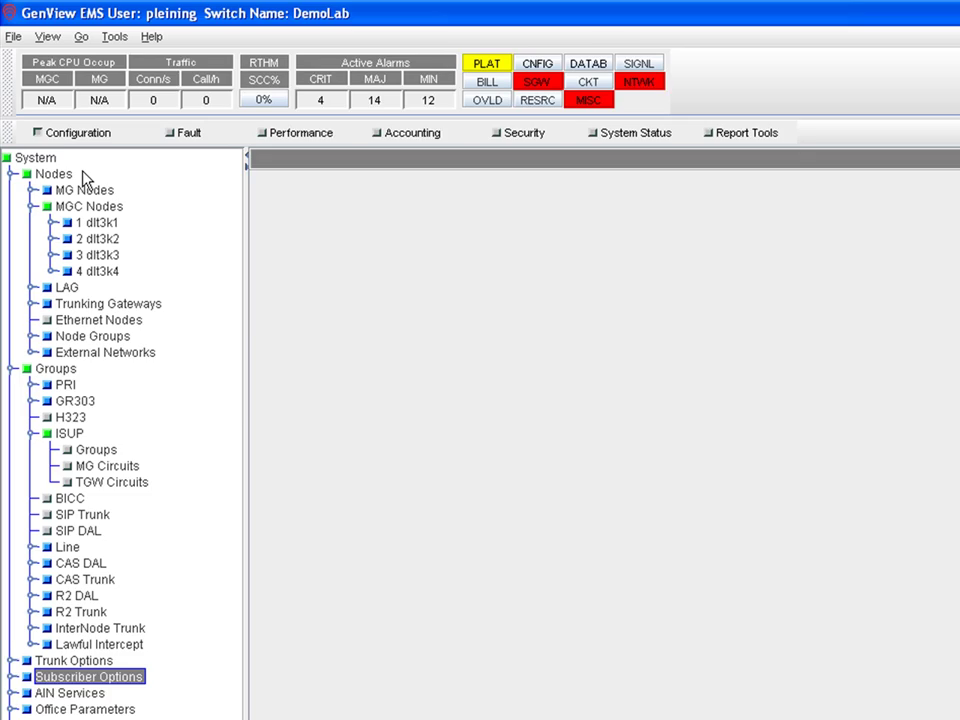
- Browse node 1 dlt3k1, the SIP Trunk group query and Subscriber Options in the Configuration tree
click(130, 266)
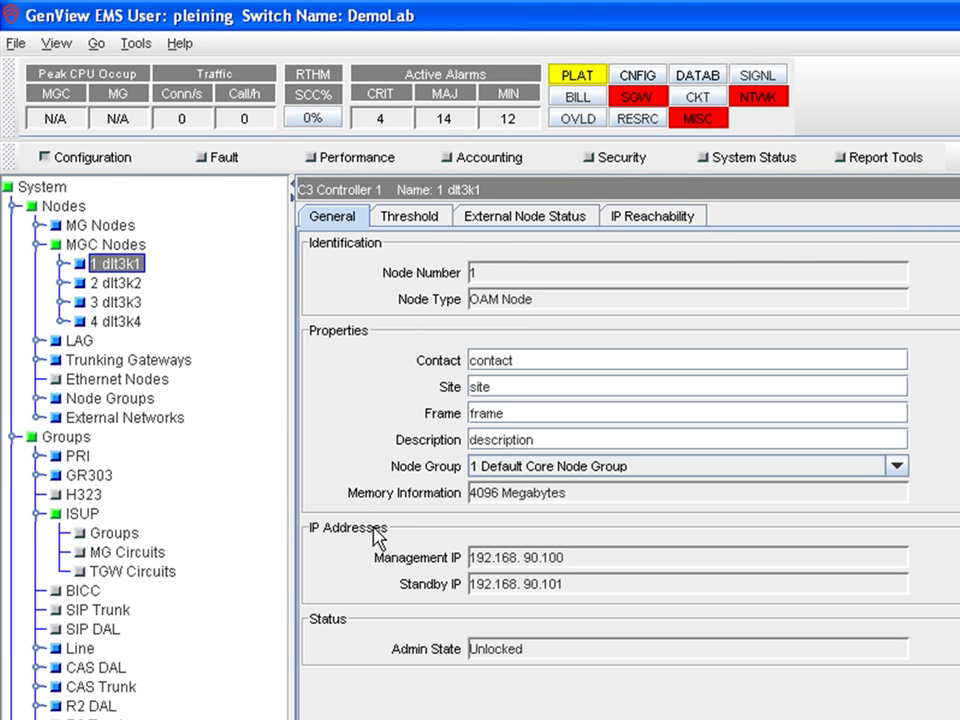
click(77, 440)
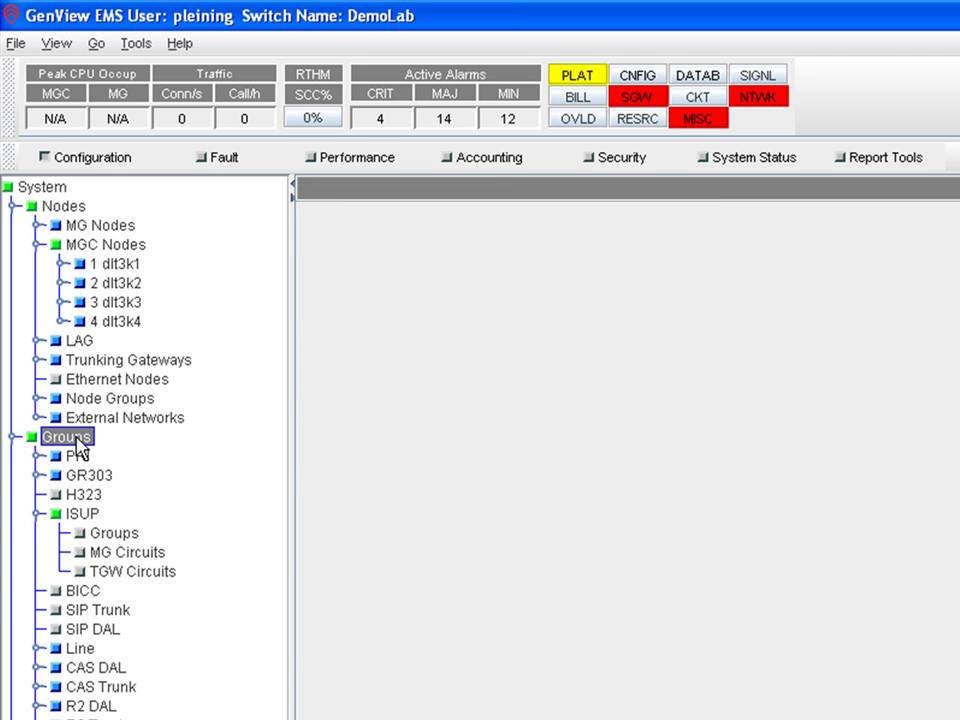
click(94, 610)
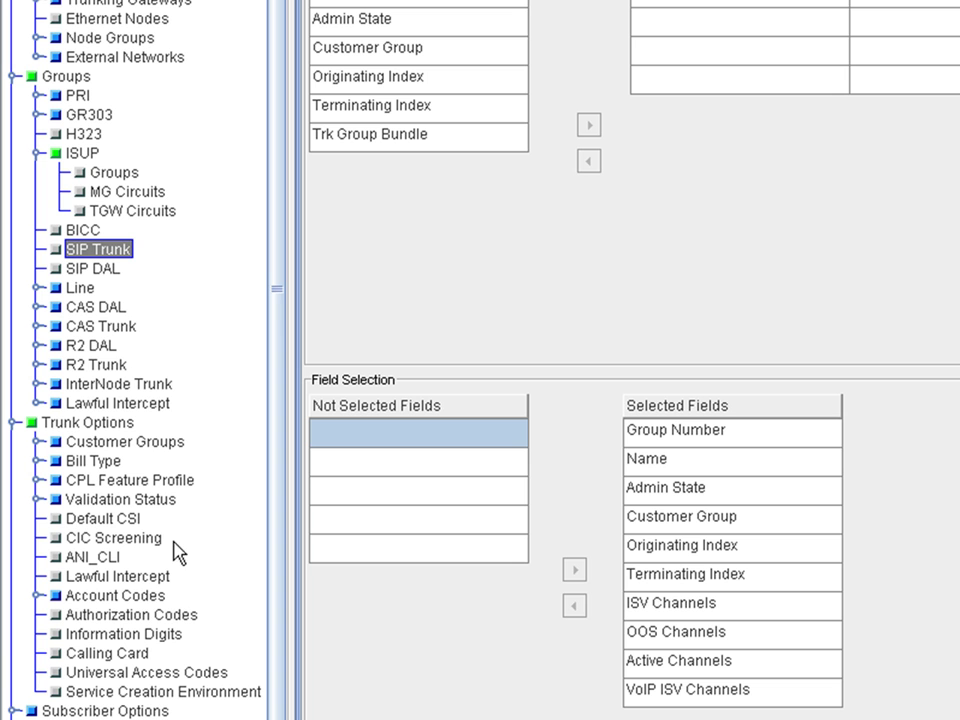
click(80, 707)
click(13, 711)
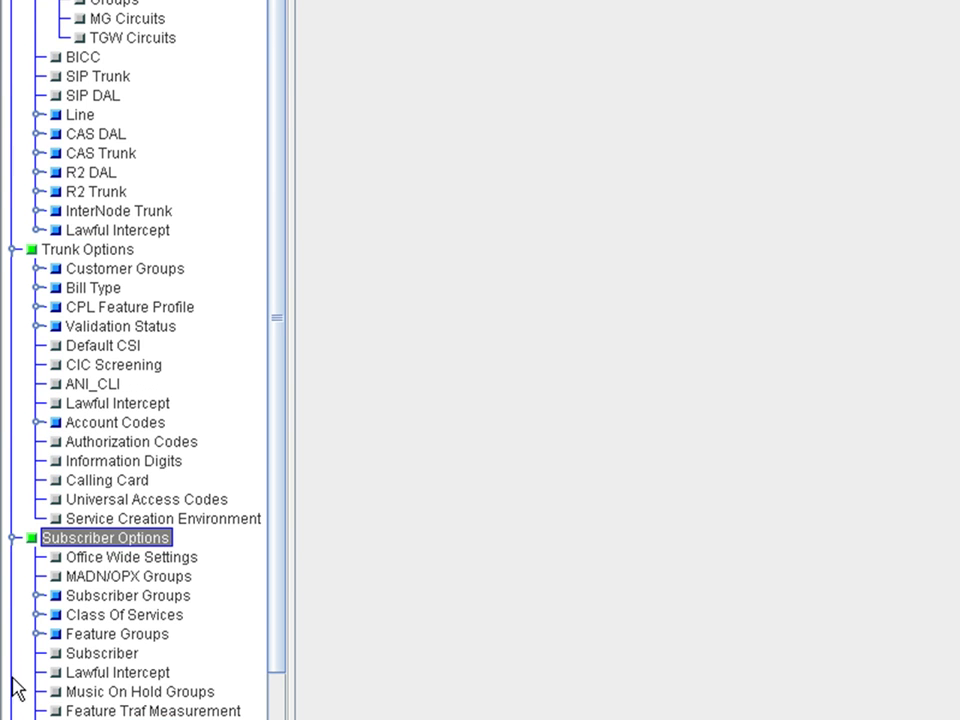
scroll(13, 688, down, 2)
scroll(15, 677, up, 1)
scroll(15, 677, up, 5)
- Start adding a new SIP trunk group with number 22 and name SIP Trunk
click(58, 330)
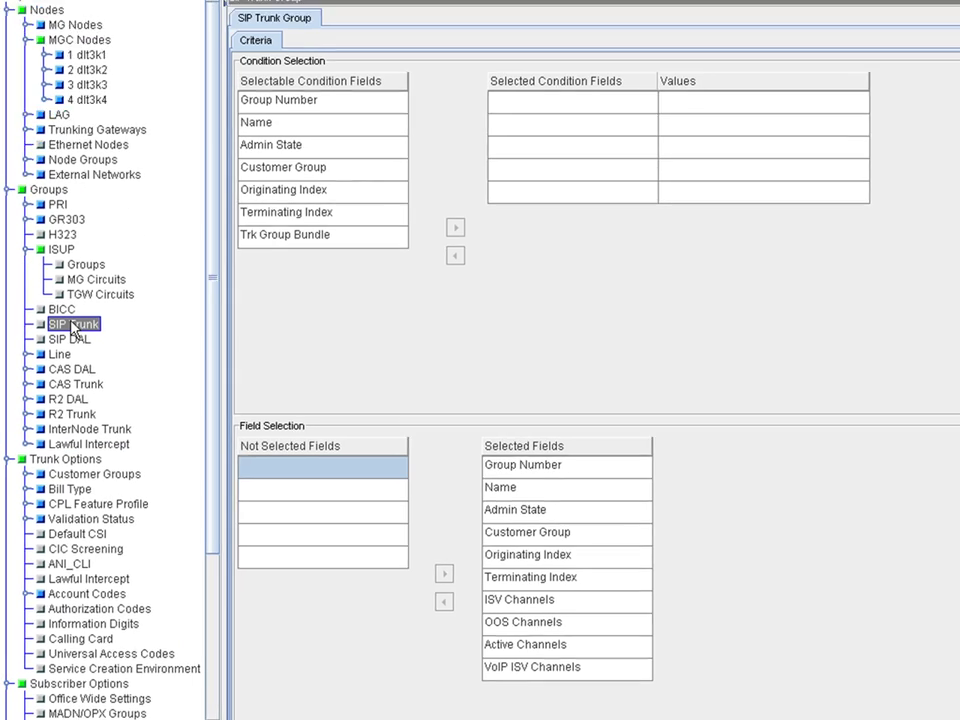
right_click(45, 330)
click(86, 338)
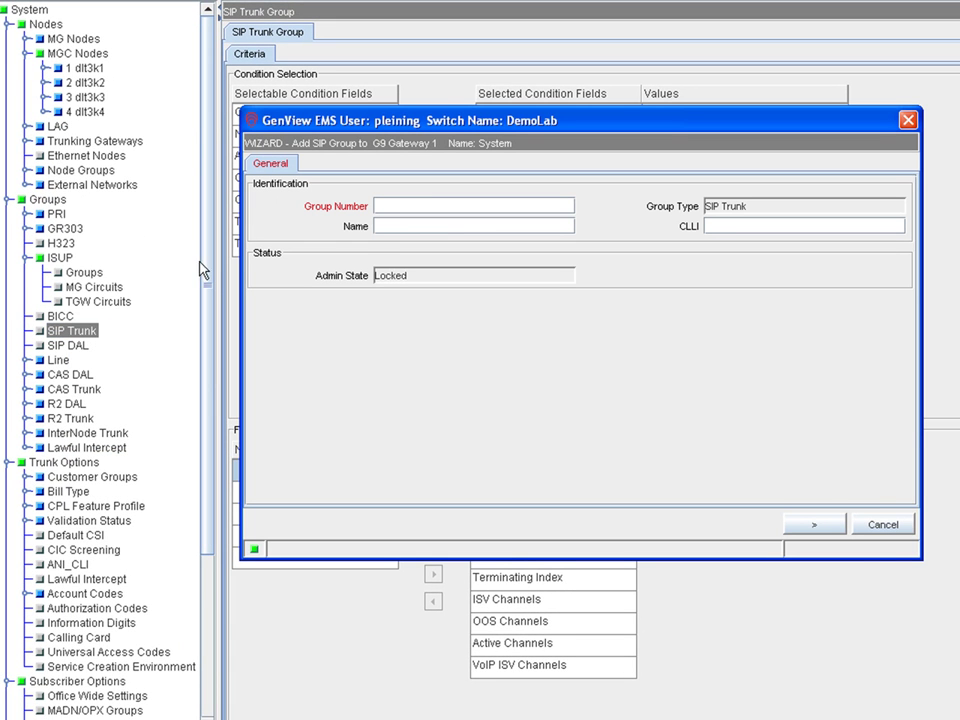
click(397, 204)
text(22)
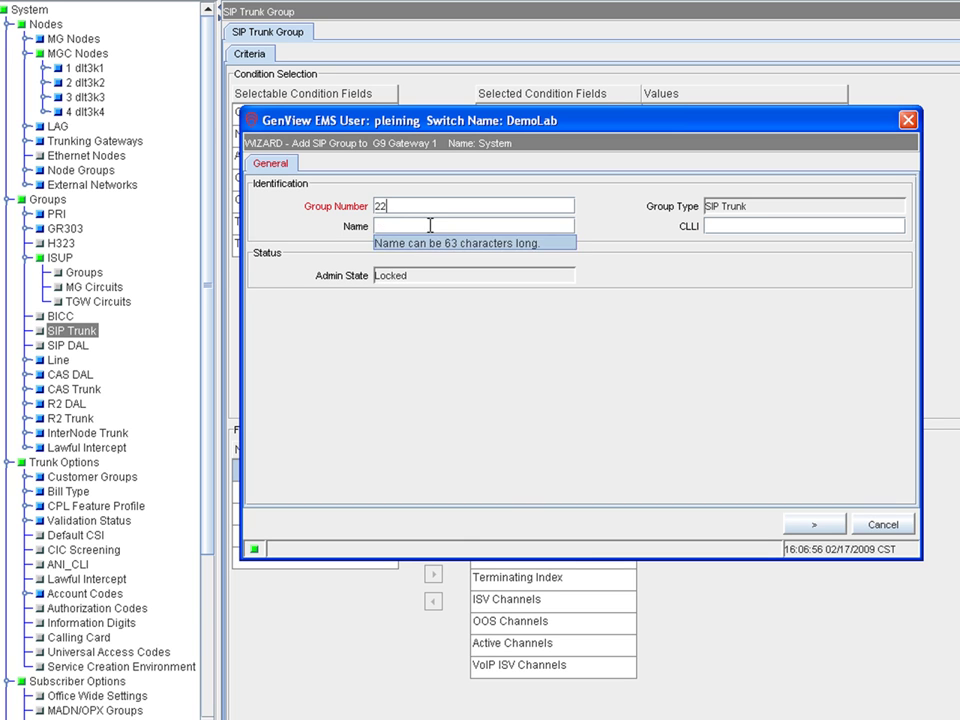
click(430, 225)
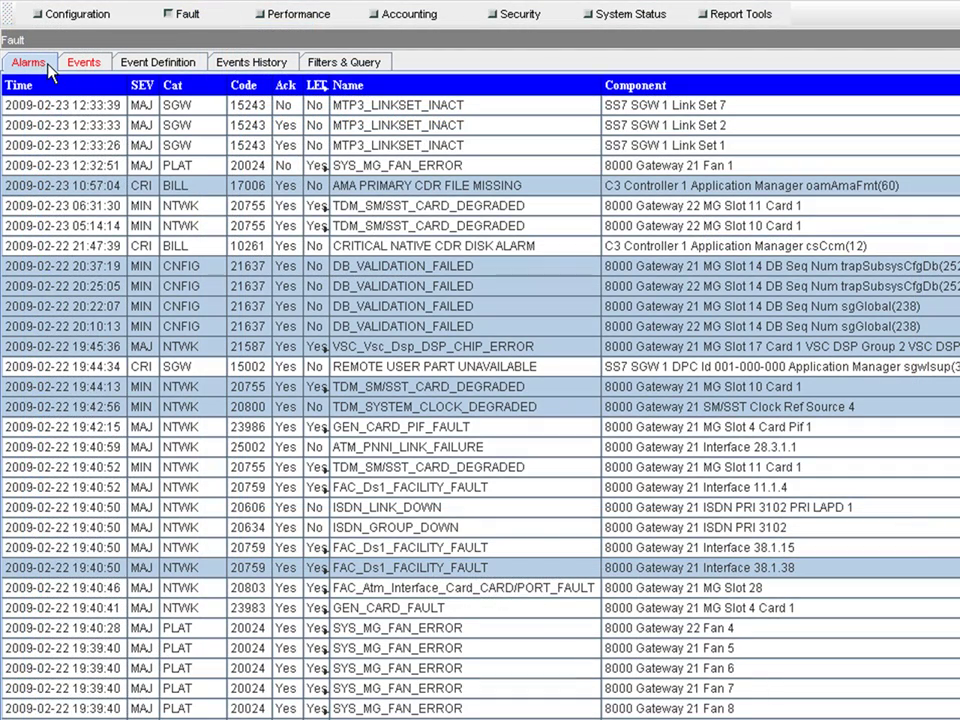
- Inspect event 22404's Send To NOC (NO) and throttle threshold 50, cancelling without saving
click(72, 62)
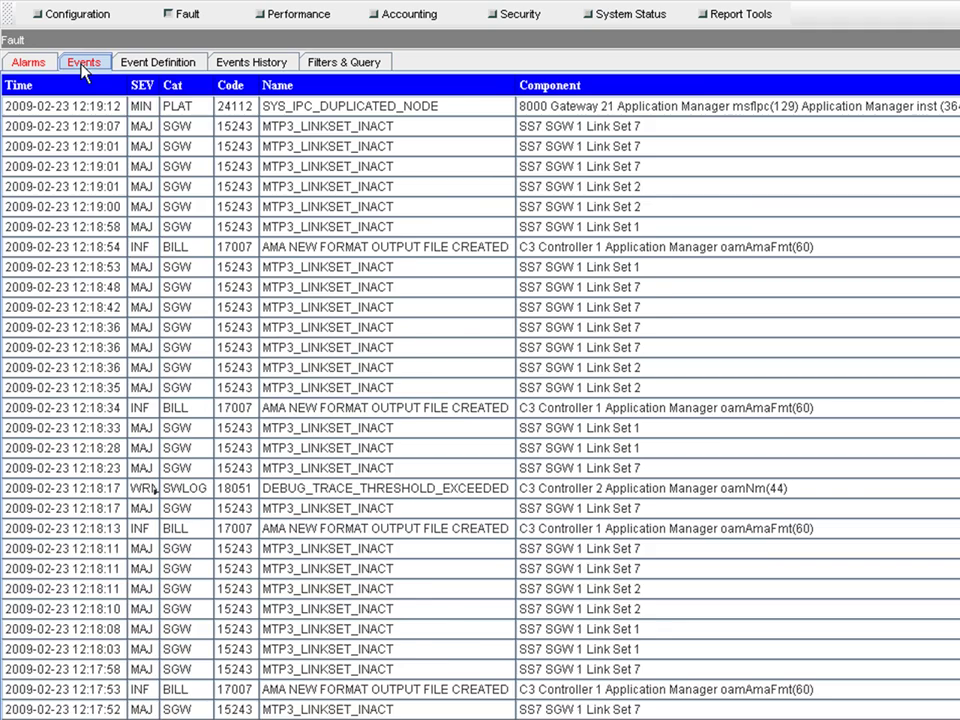
click(160, 62)
double_click(272, 160)
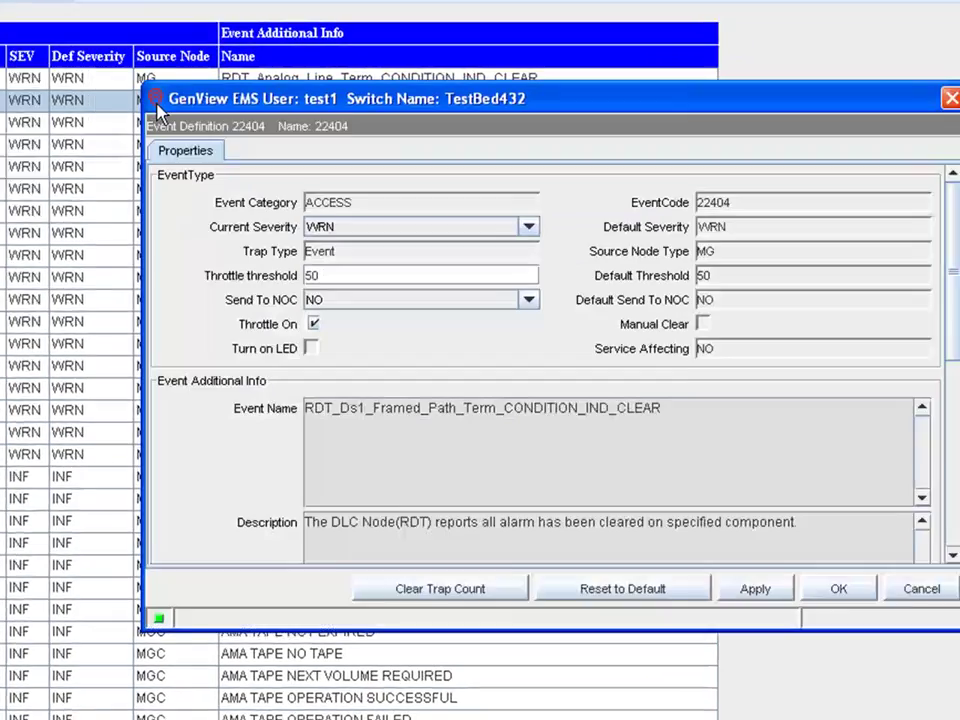
click(412, 299)
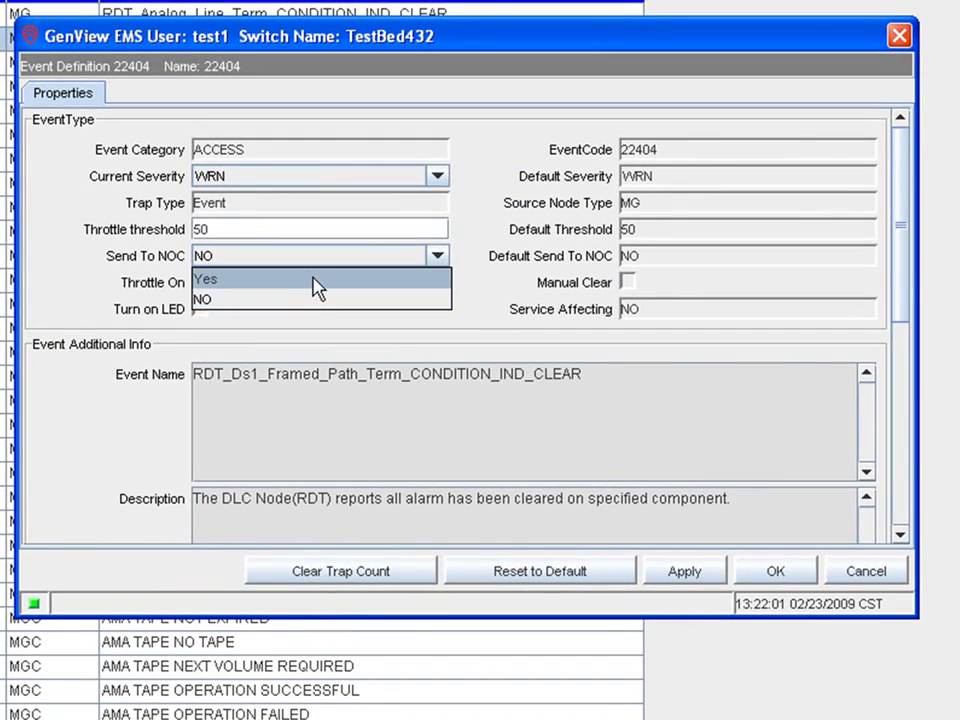
click(235, 229)
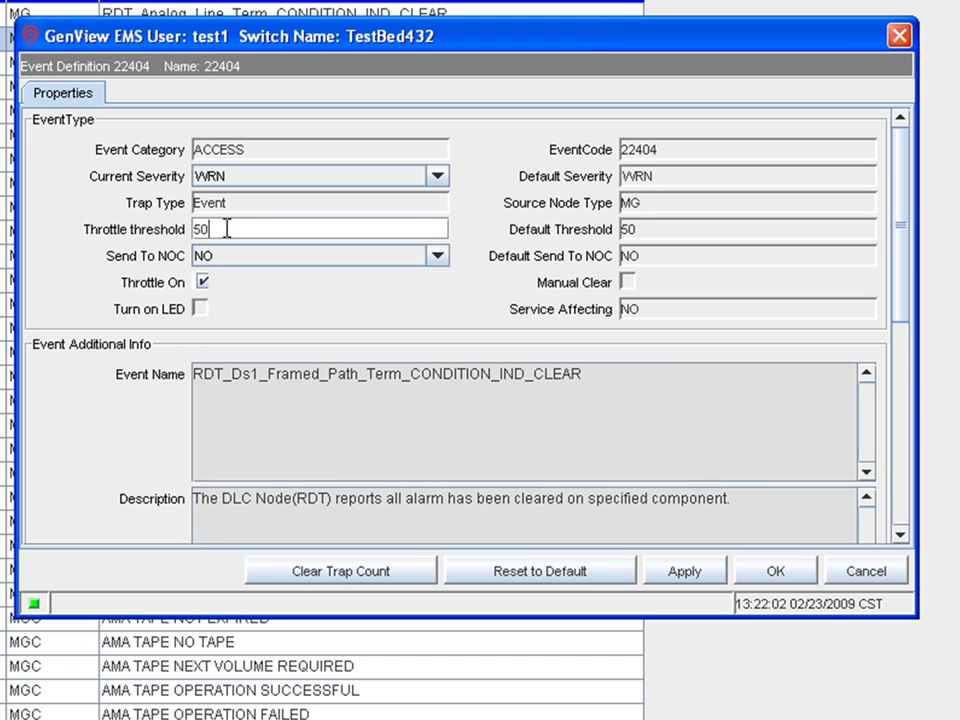
double_click(192, 230)
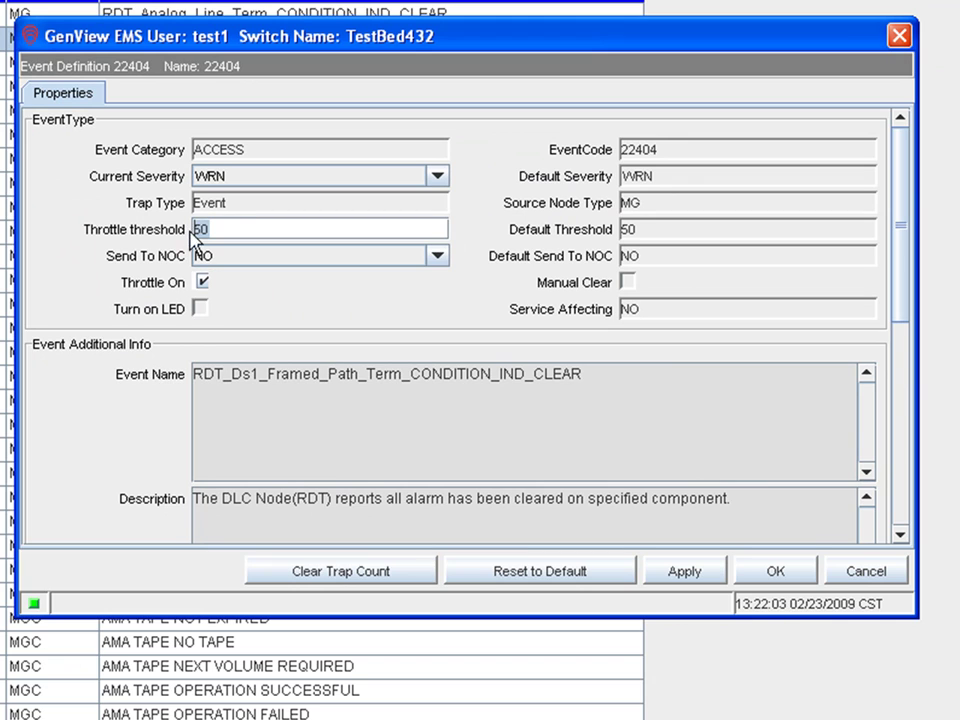
click(872, 572)
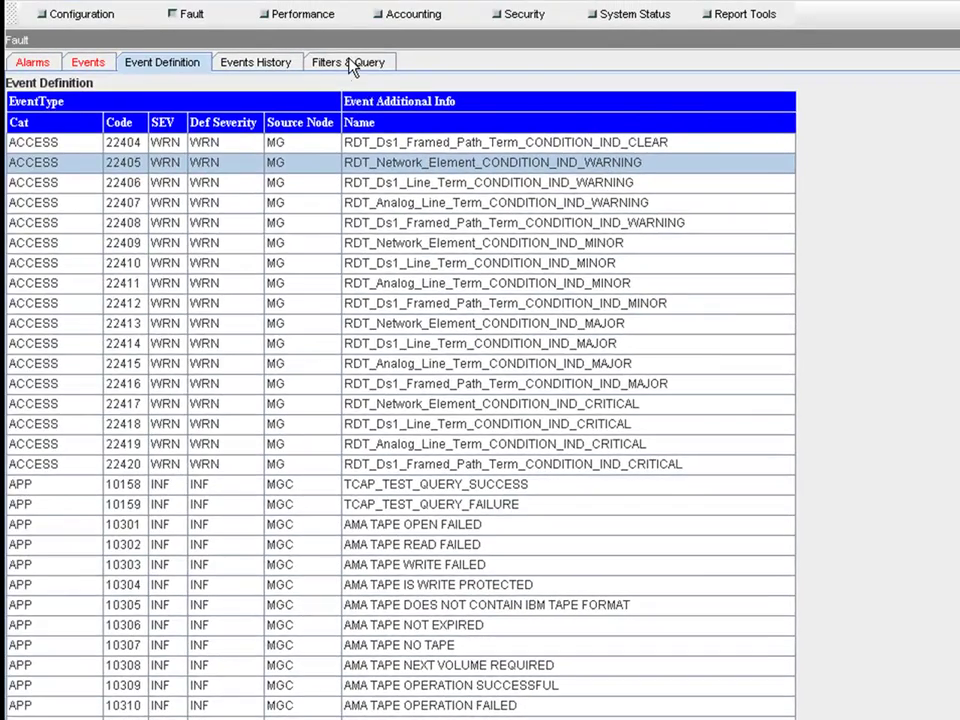
click(322, 66)
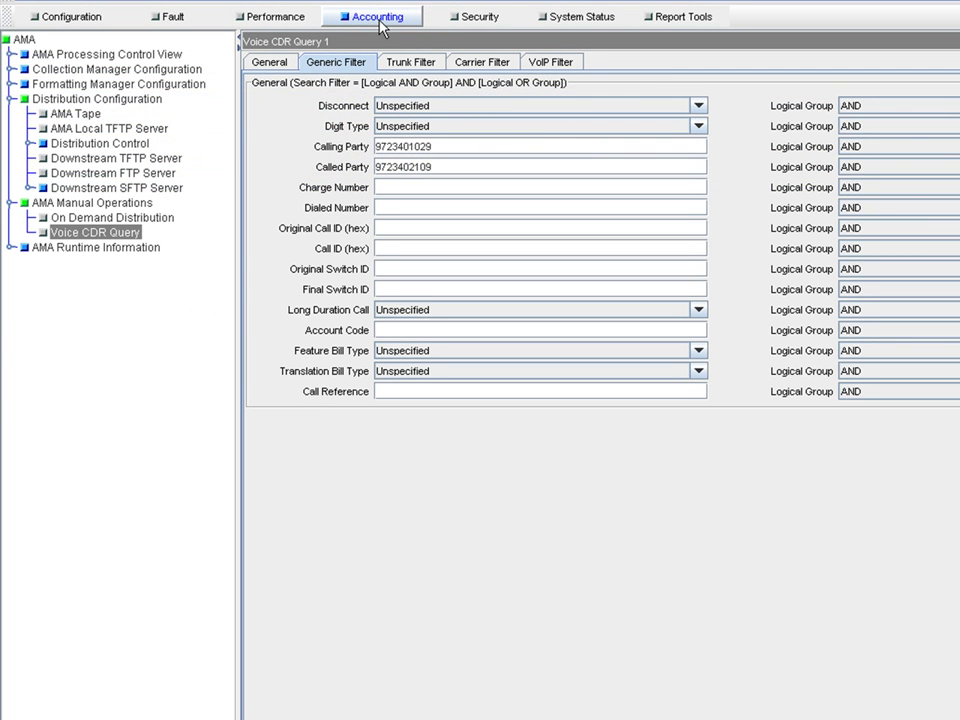
- Fill the Voice CDR query's party numbers and set the trunk filter Origination Group to 12
click(471, 147)
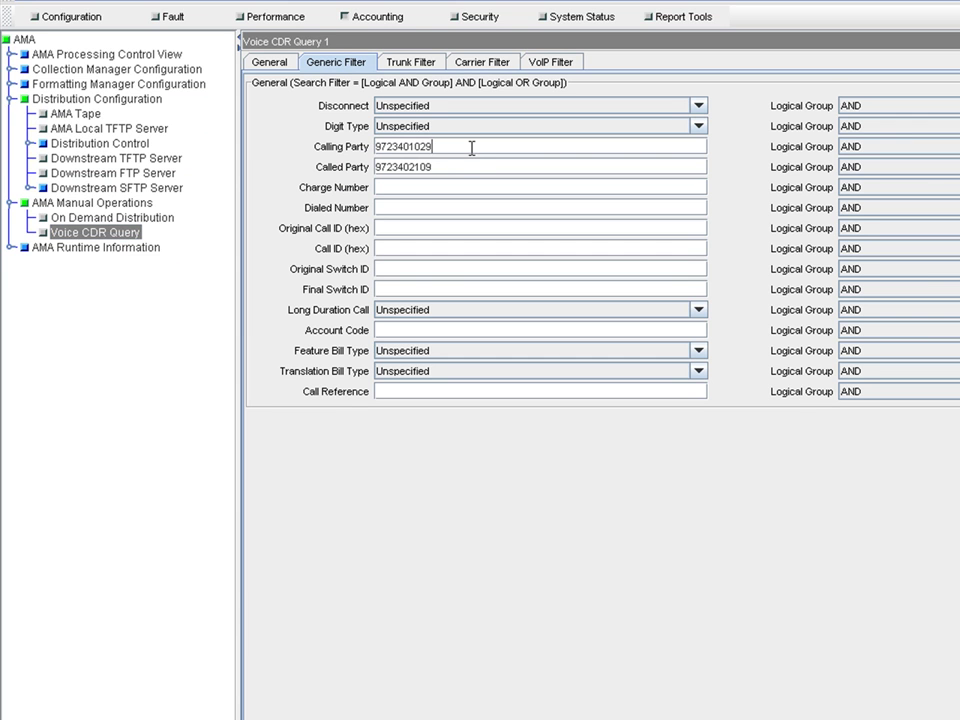
double_click(476, 167)
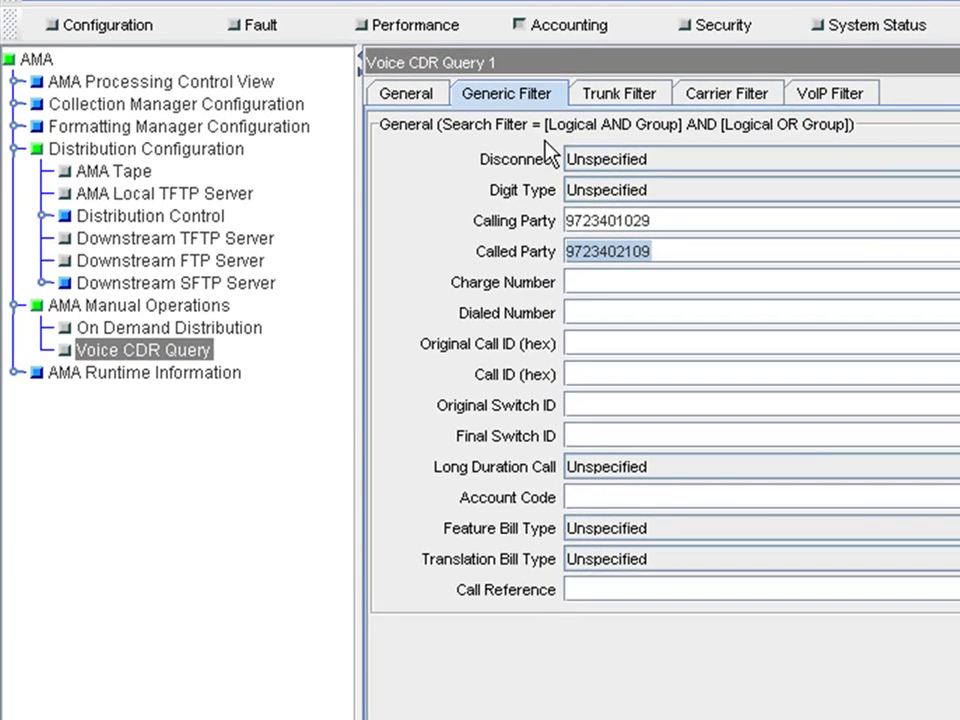
click(605, 98)
click(601, 158)
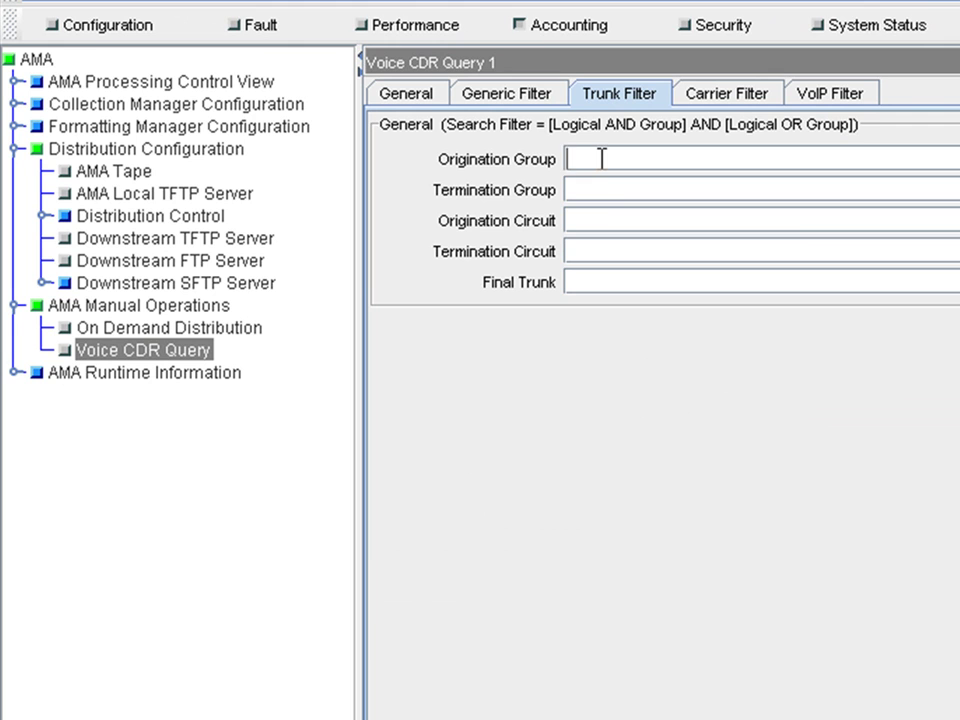
text(1)
text(22)
click(617, 219)
- Review the downstream FTP server, then select the Voice CDR Default DCT template under Variable CDR Template Control
click(218, 261)
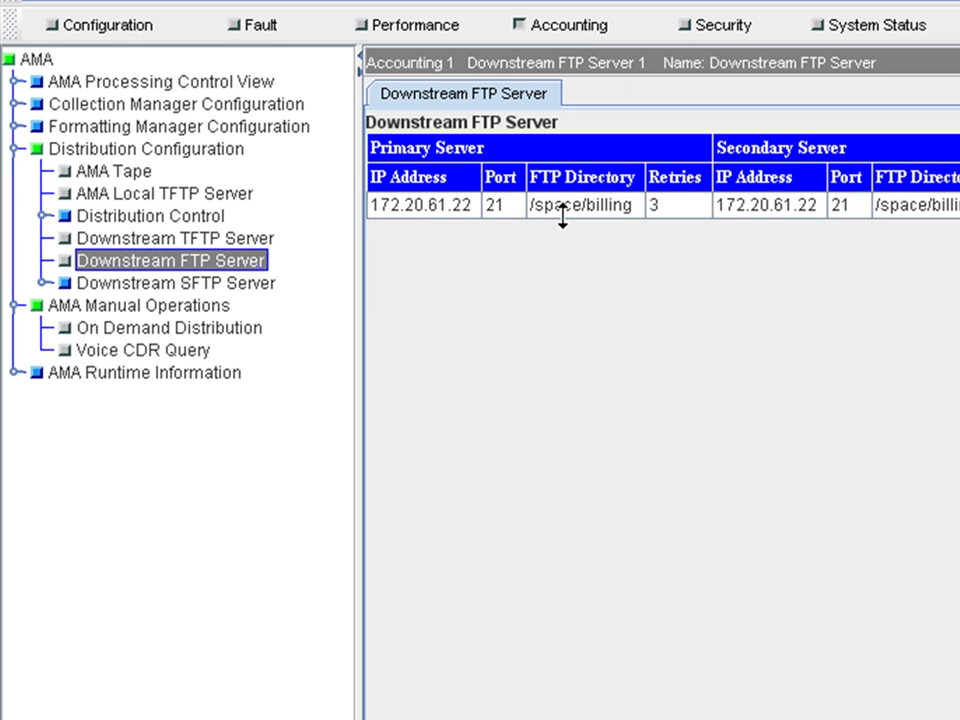
click(14, 126)
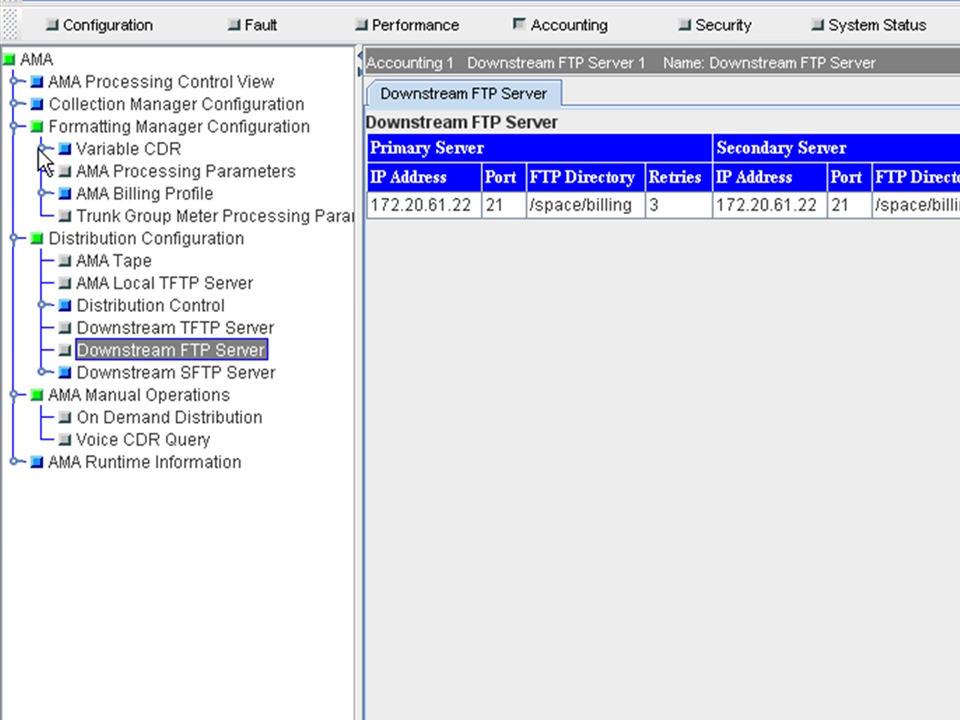
click(40, 148)
click(130, 215)
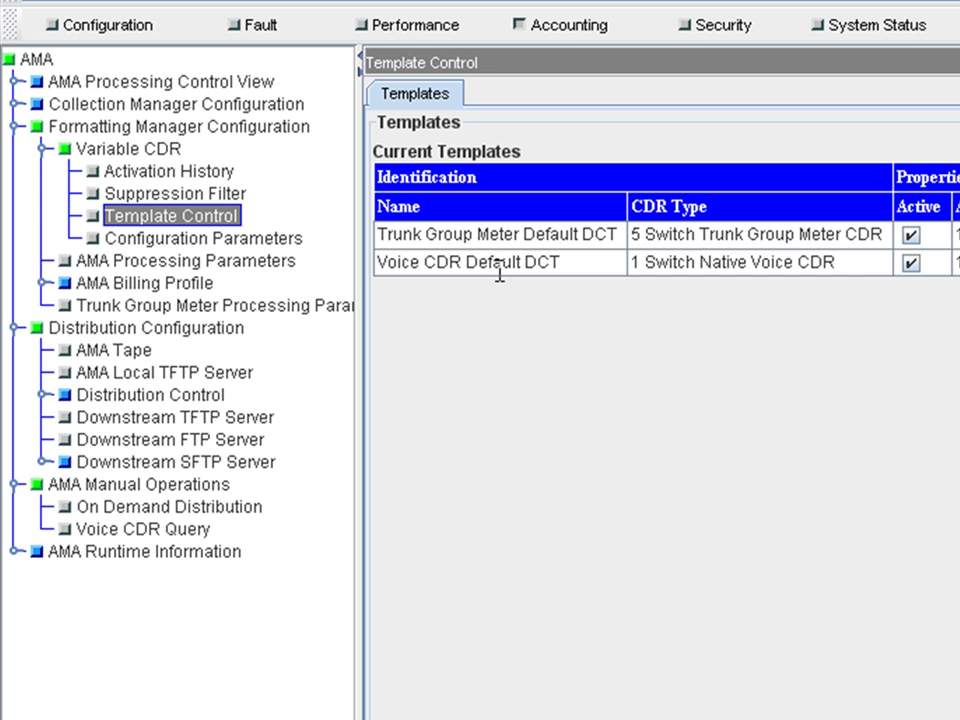
click(499, 270)
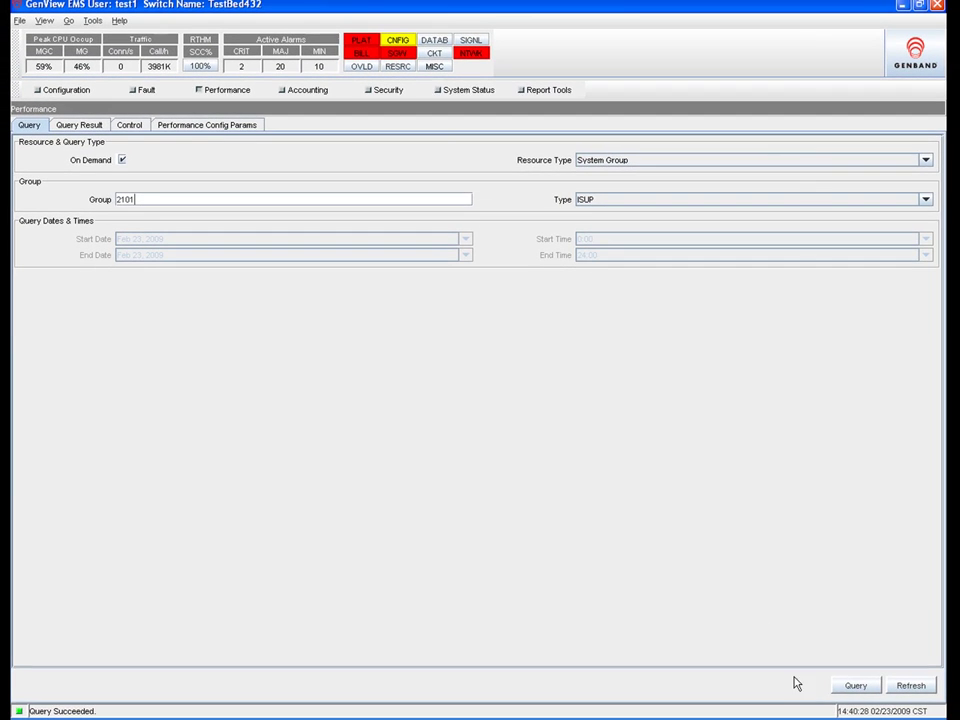
- Run the on-demand query for ISUP group 2101 and view the Performance Config Params
click(838, 684)
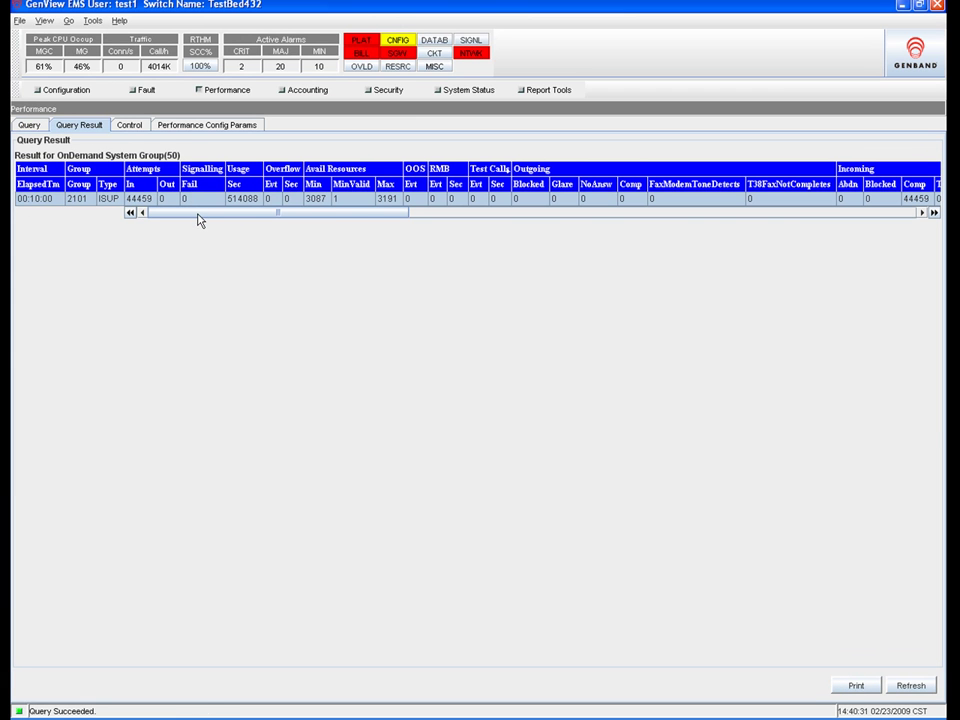
click(176, 127)
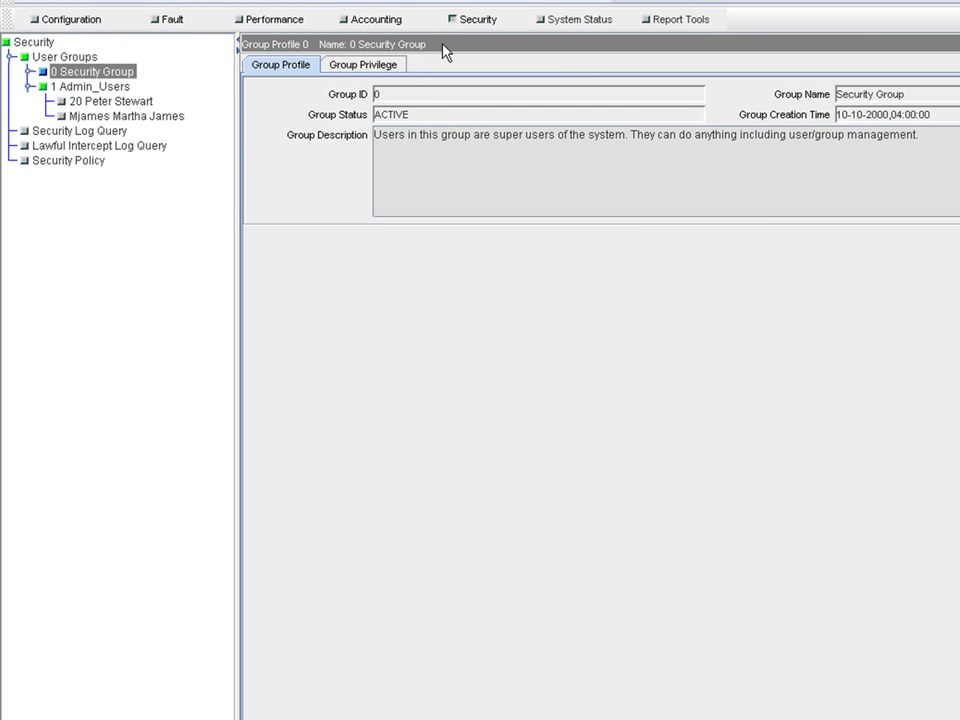
- Open an admin-group user profile, query the security log by Date, and open the 16:01:36 entry
click(122, 116)
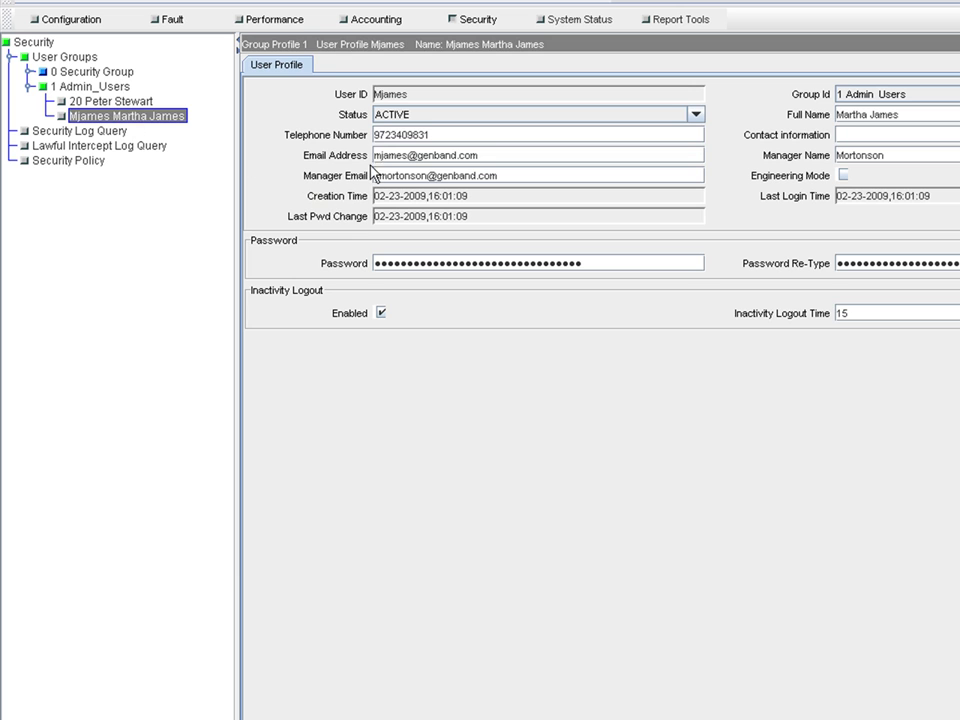
click(144, 146)
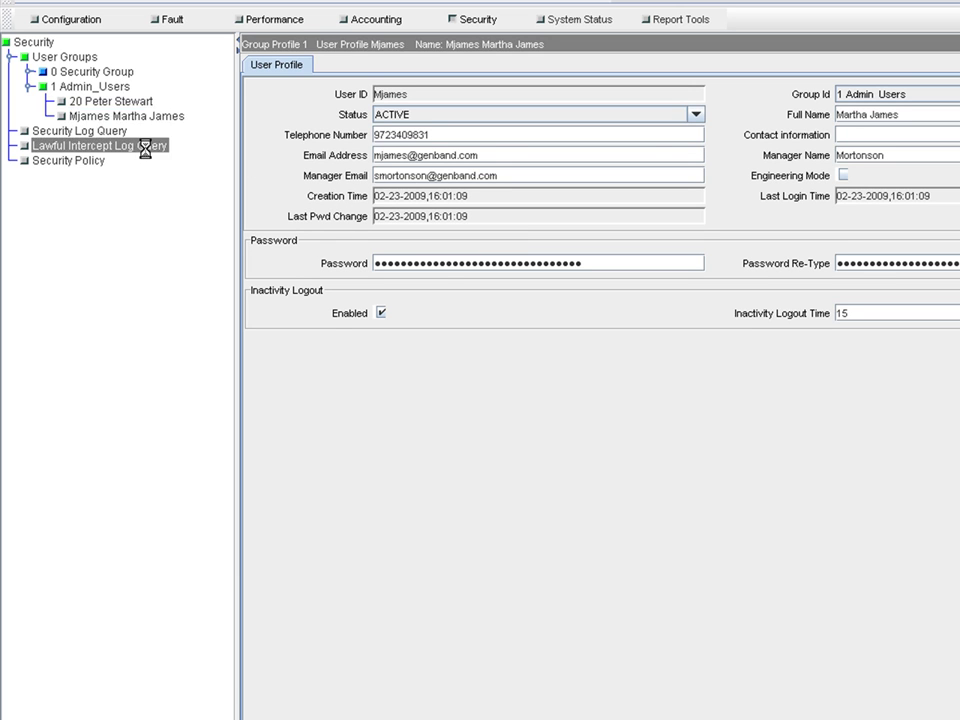
click(117, 131)
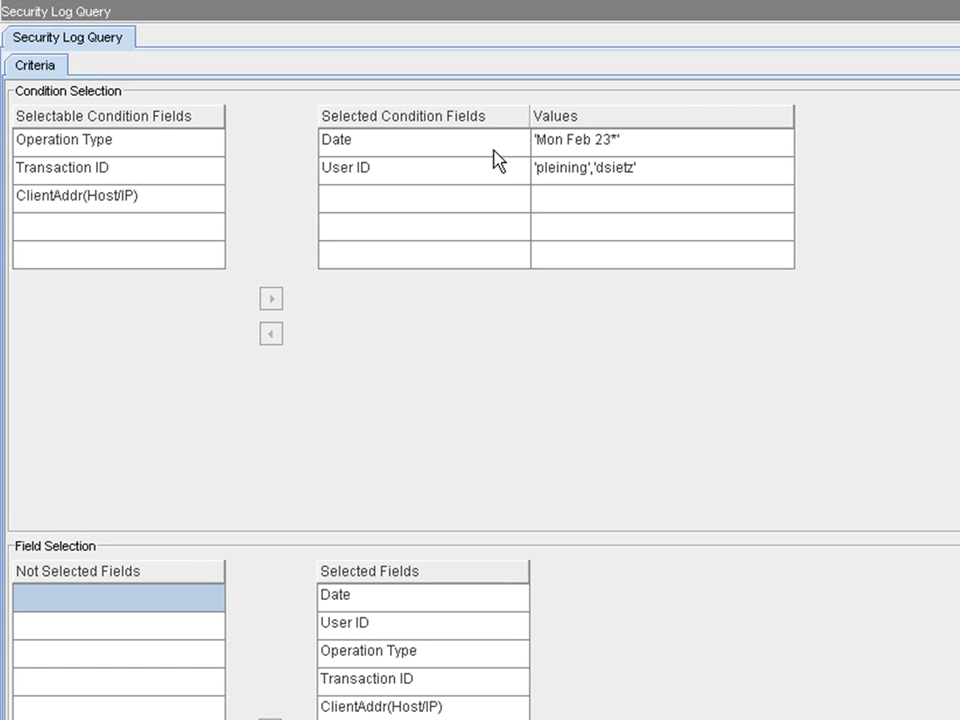
click(504, 150)
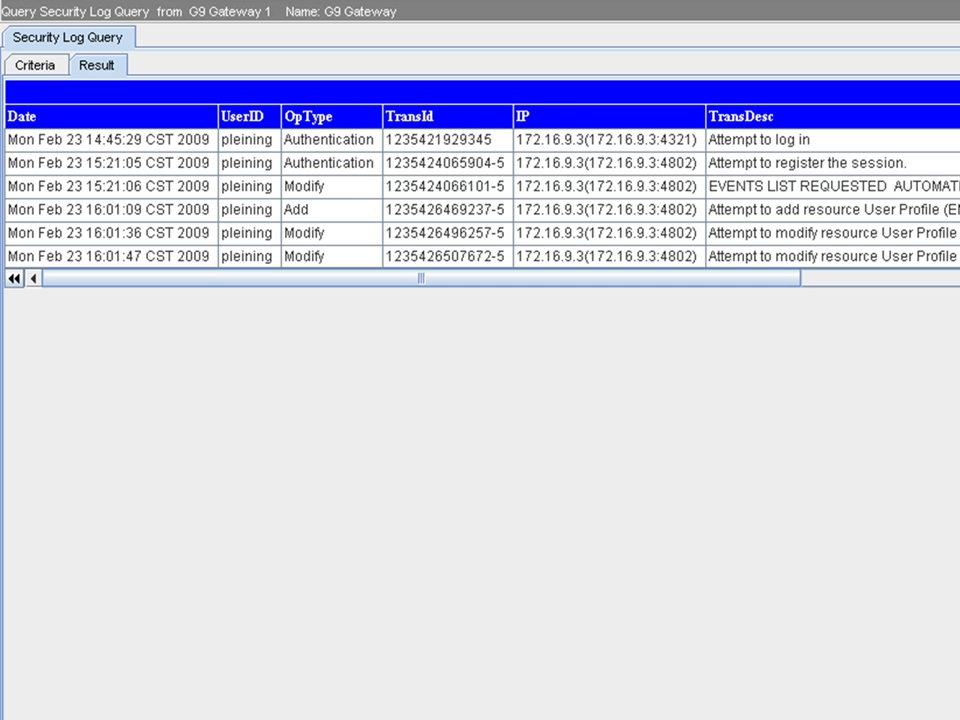
double_click(503, 237)
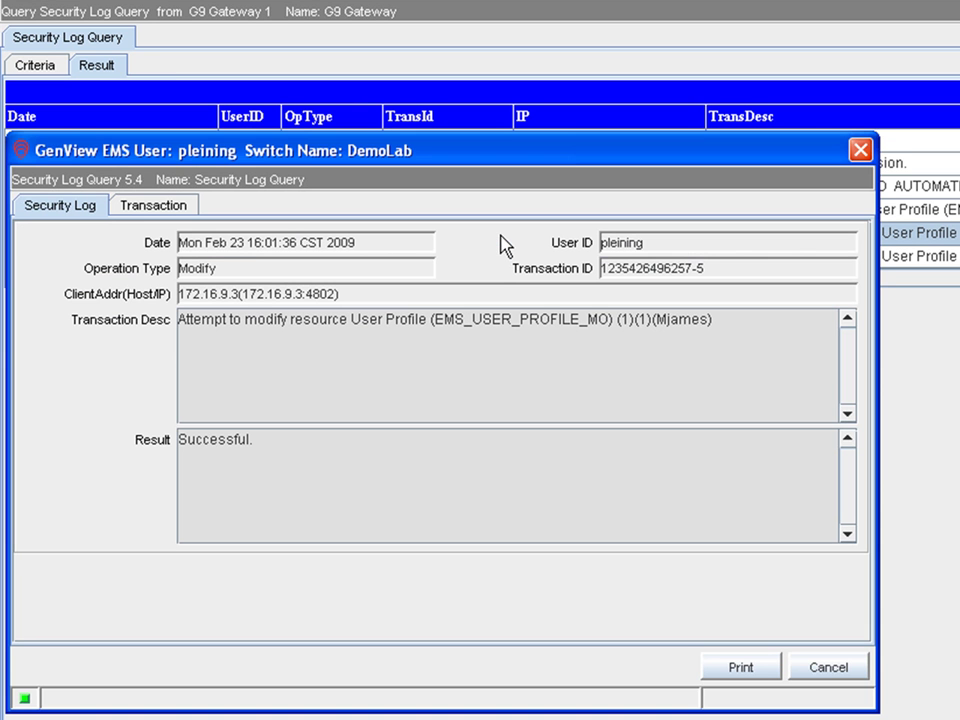